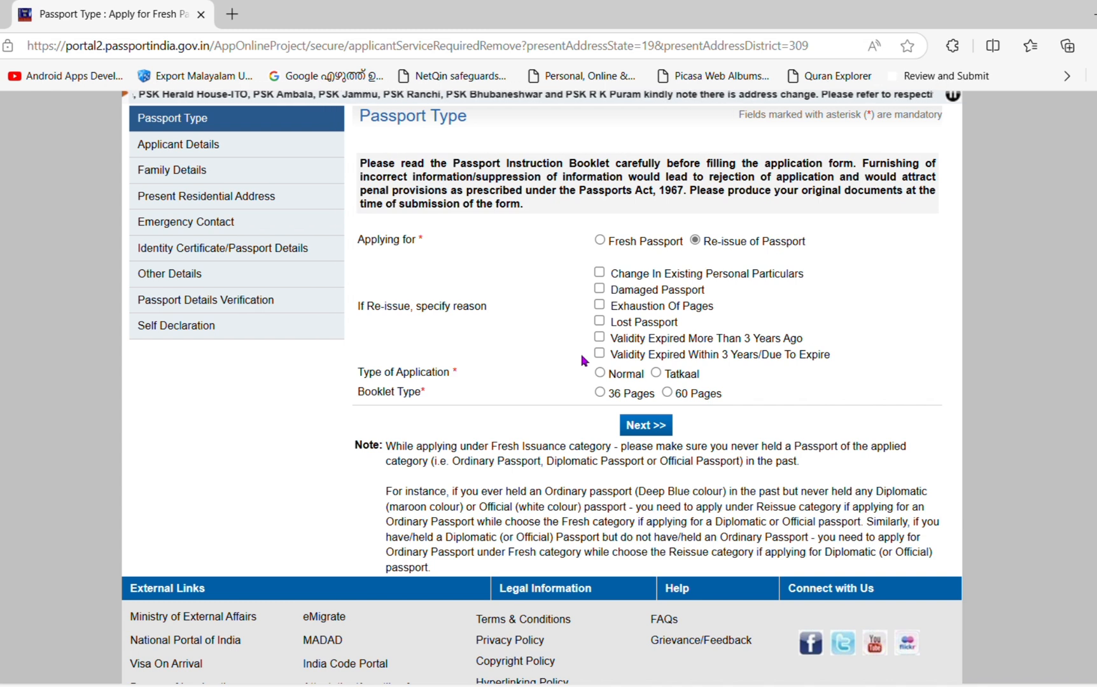
Select Validity Expired Within 3 Years/Due To Expire as the reason for re-issuing the passport
left_click(600, 354)
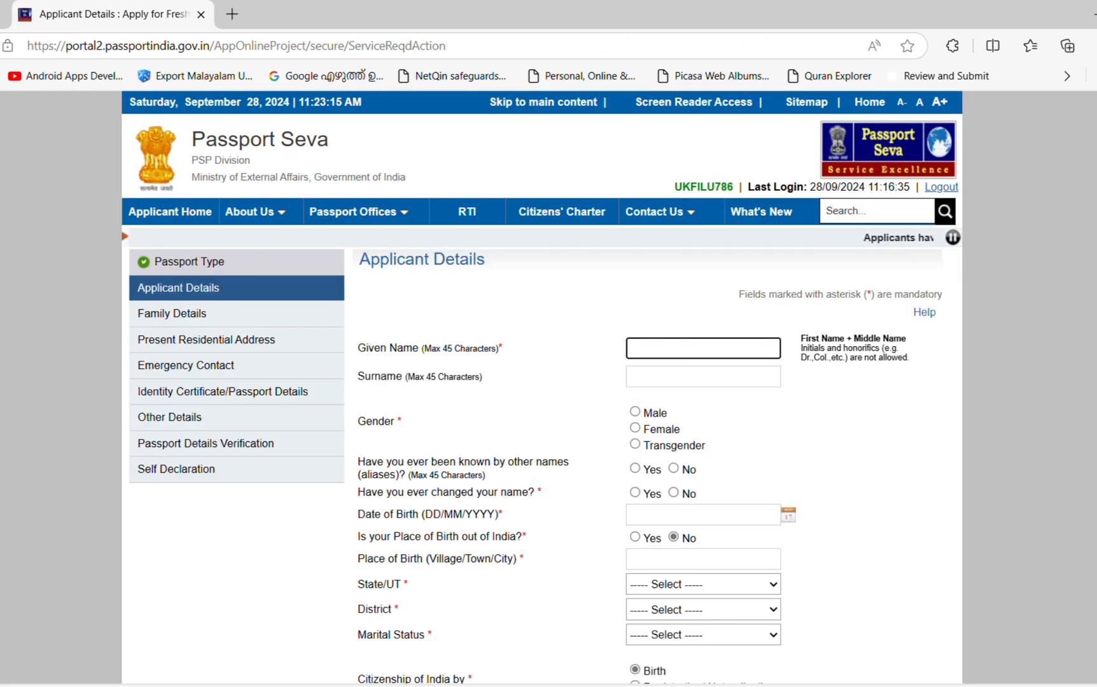
In the applicant details, choose Female as the gender and answer No to aliases, name change and birth outside India
scroll(542, 392, "down", 2)
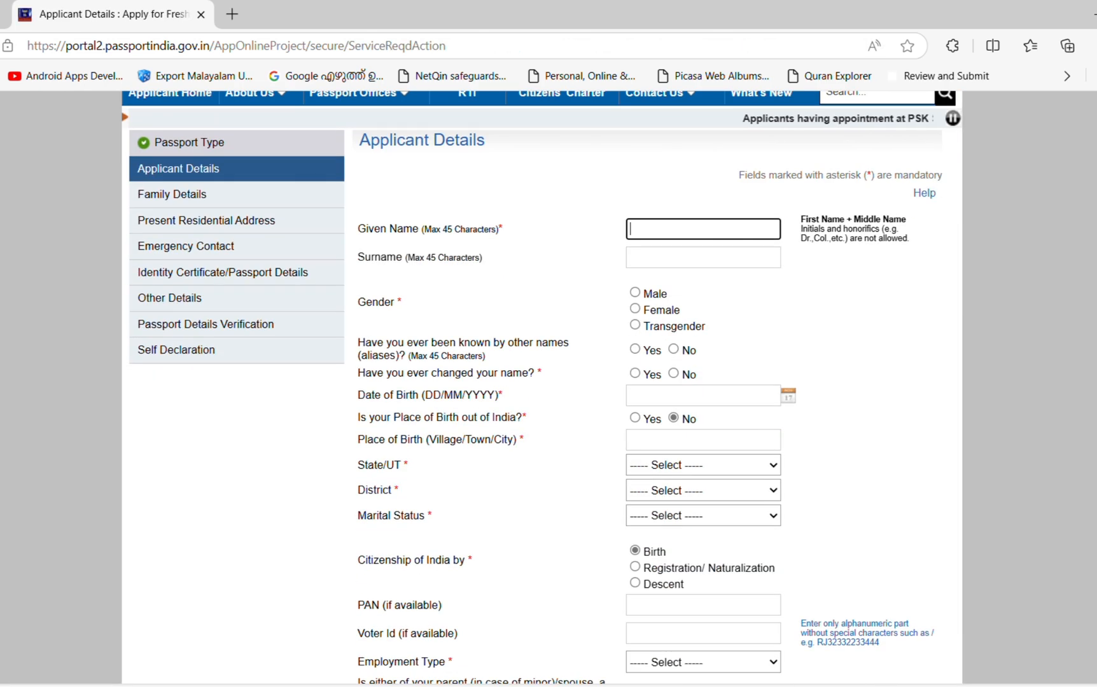
scroll(743, 202, "down", 1)
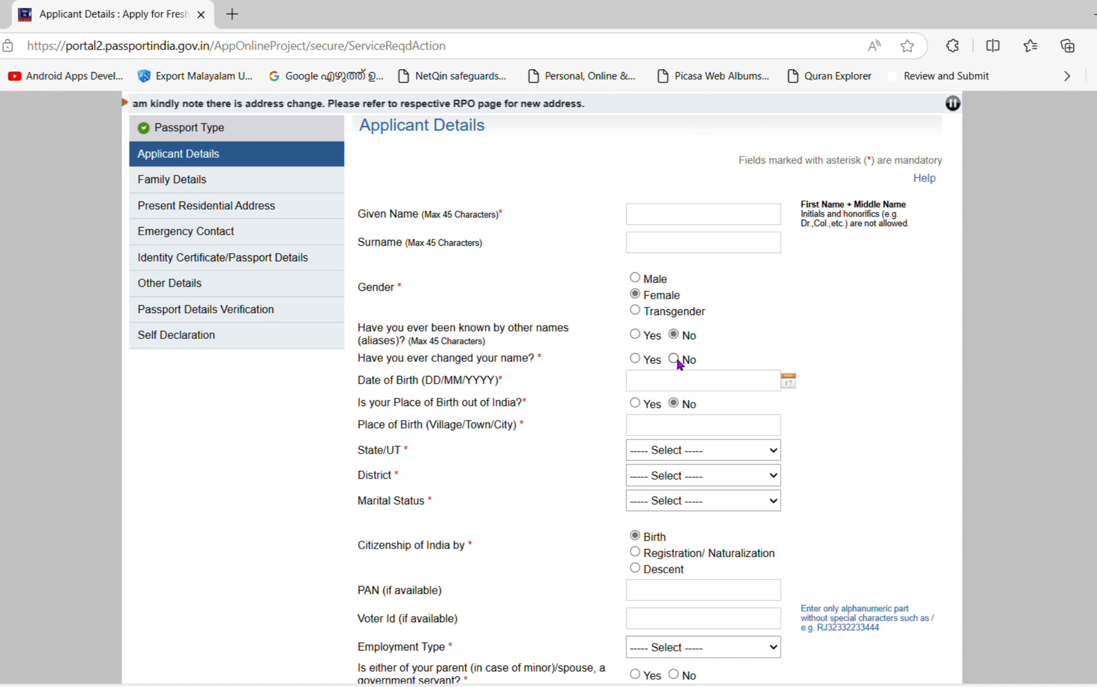
left_click(674, 360)
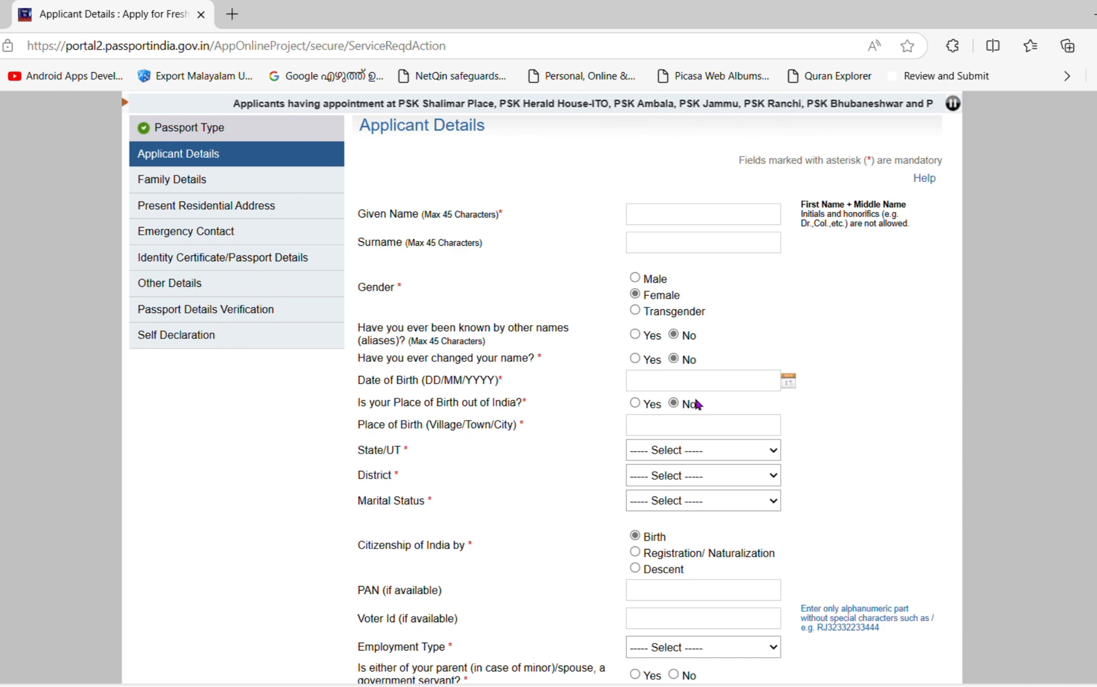
left_click(696, 401)
Set the birth state to Kerala, the district to Kasaragod and the employment type to Others, and answer No for a government-servant parent or spouse
left_click(771, 287)
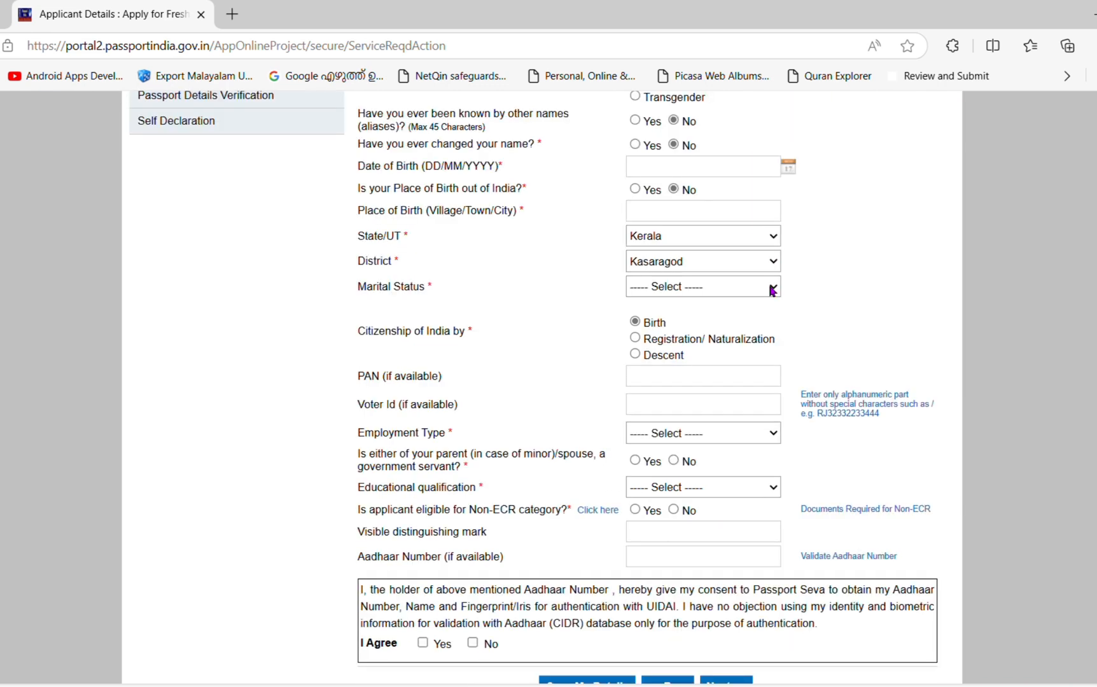
scroll(676, 320, "down", 1)
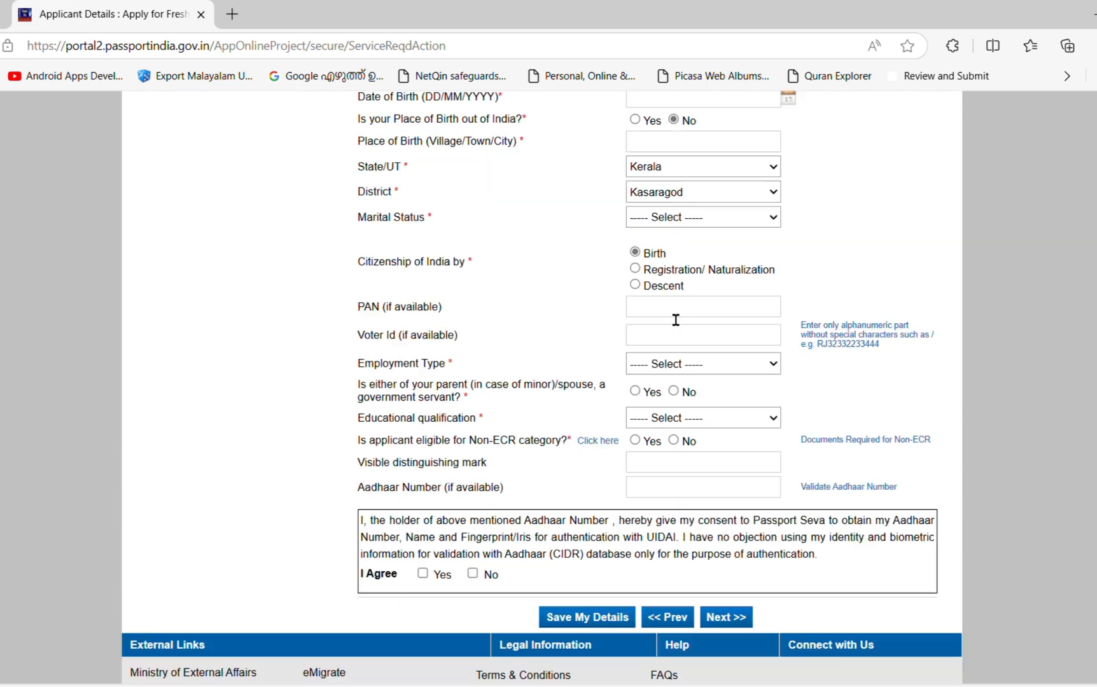
left_click(676, 316)
left_click(783, 280)
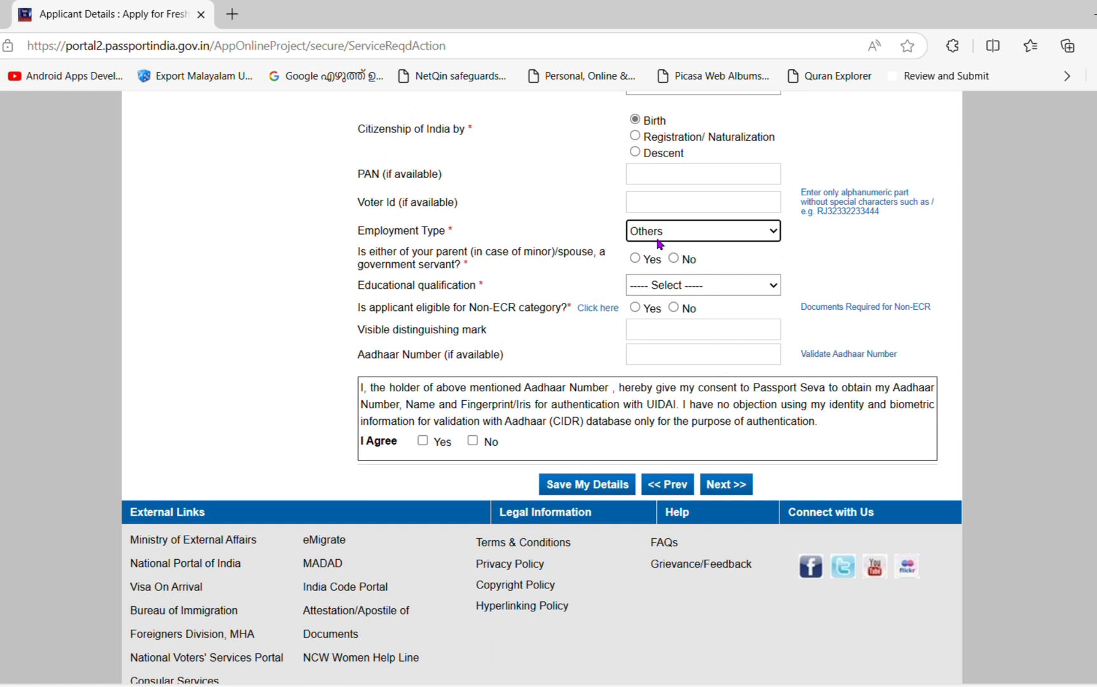
left_click(675, 257)
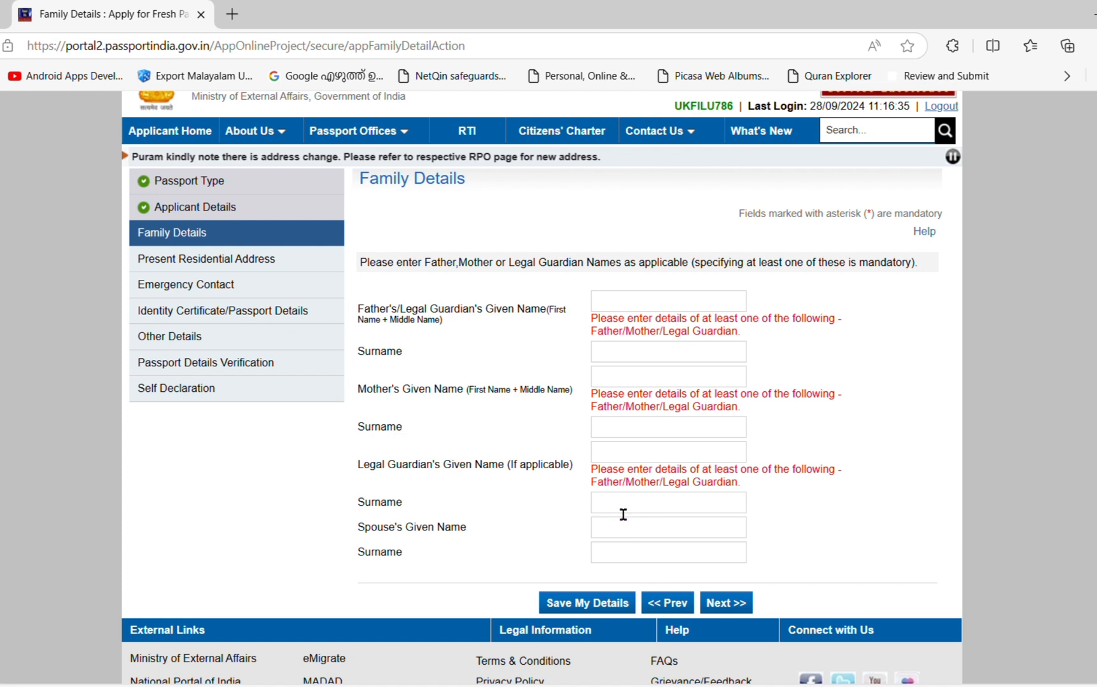
Submit the family details and the present residential address, keeping the permanent address the same and agreeing to SMS updates
left_click(725, 602)
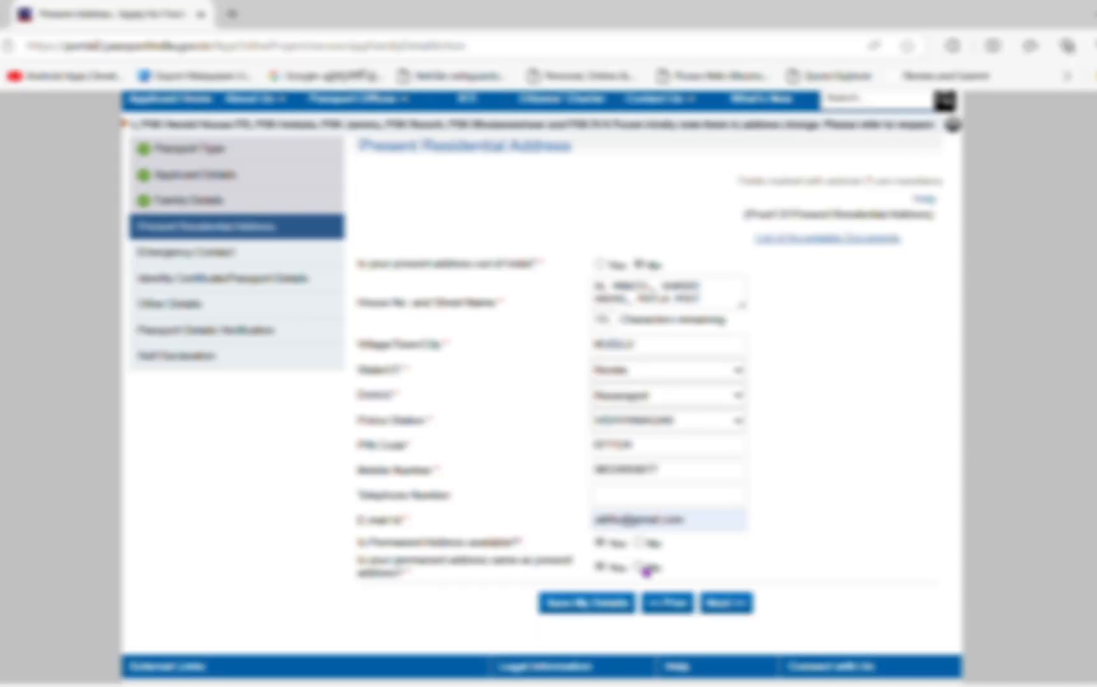
left_click(639, 566)
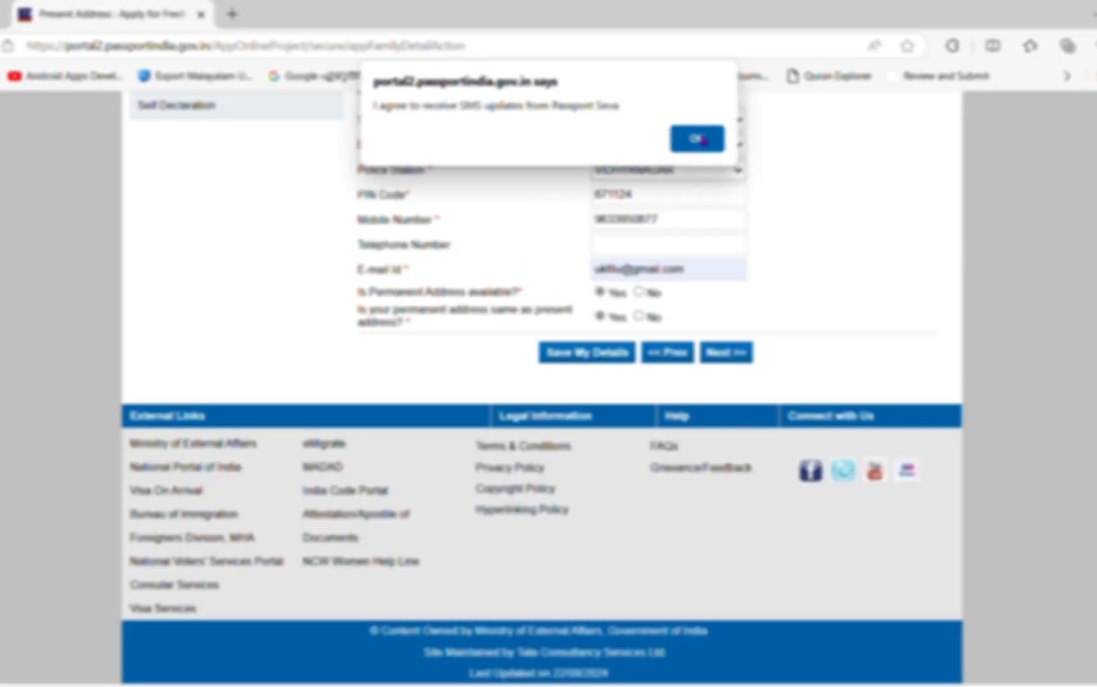
left_click(700, 139)
left_click(640, 214)
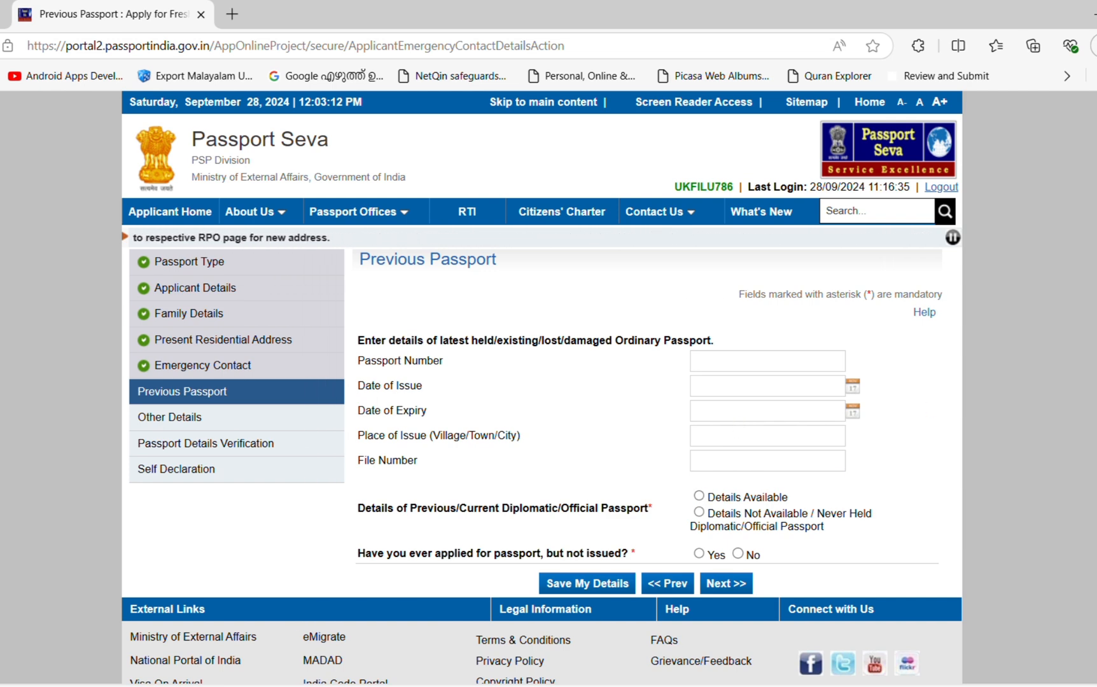
Complete the previous passport page and continue to the Other Details section
scroll(541, 388, "down", 2)
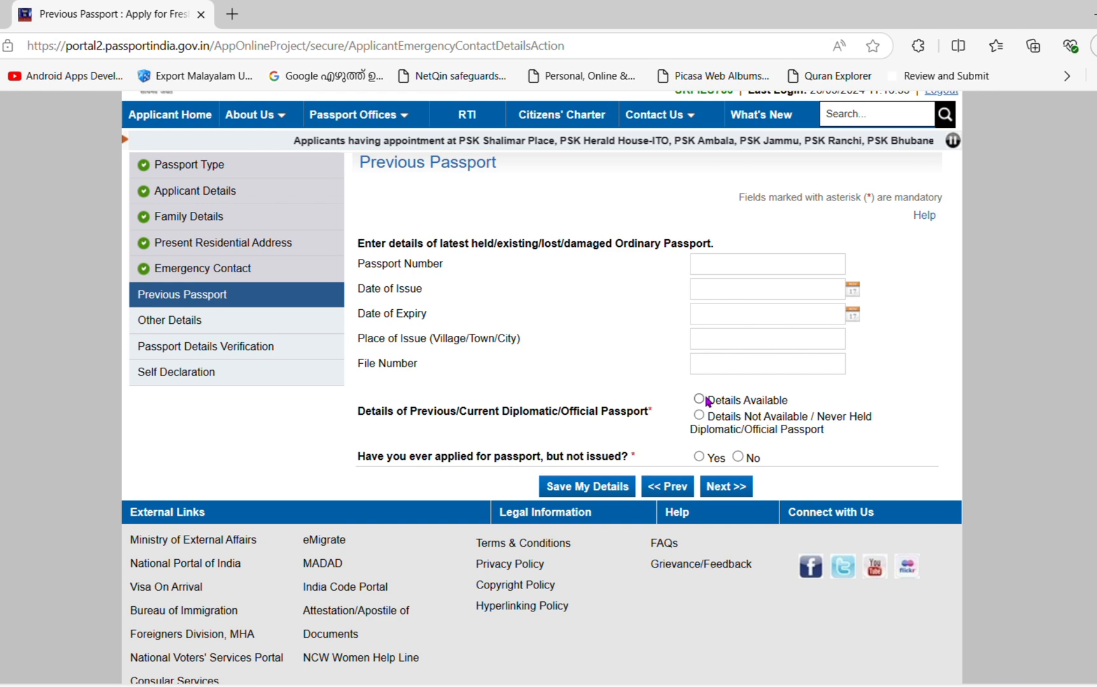
left_click(726, 486)
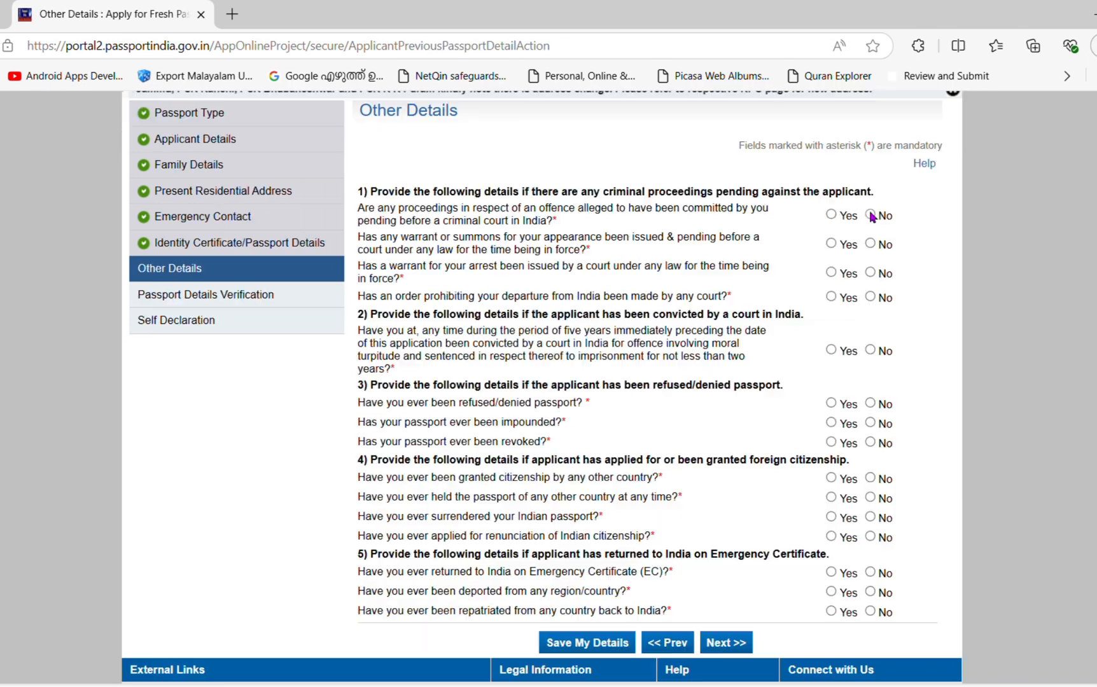
Answer No to all questions on criminal proceedings, convictions, passport refusal, foreign citizenship and emergency certificates, and continue to the passport details verification
left_click(871, 215)
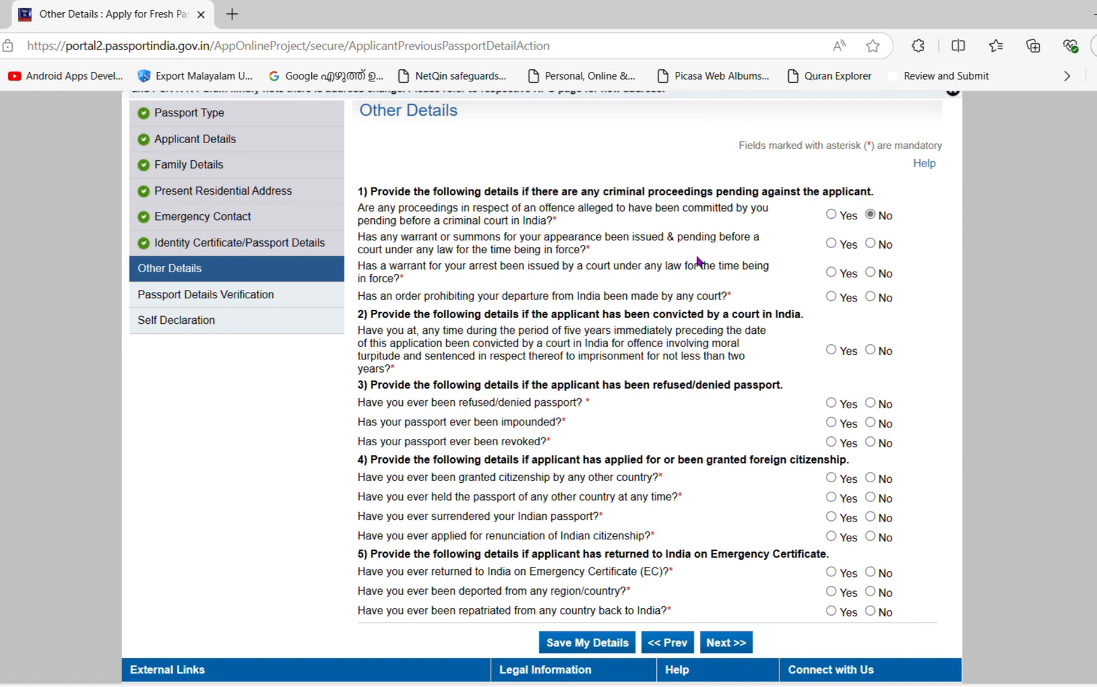
left_click(871, 244)
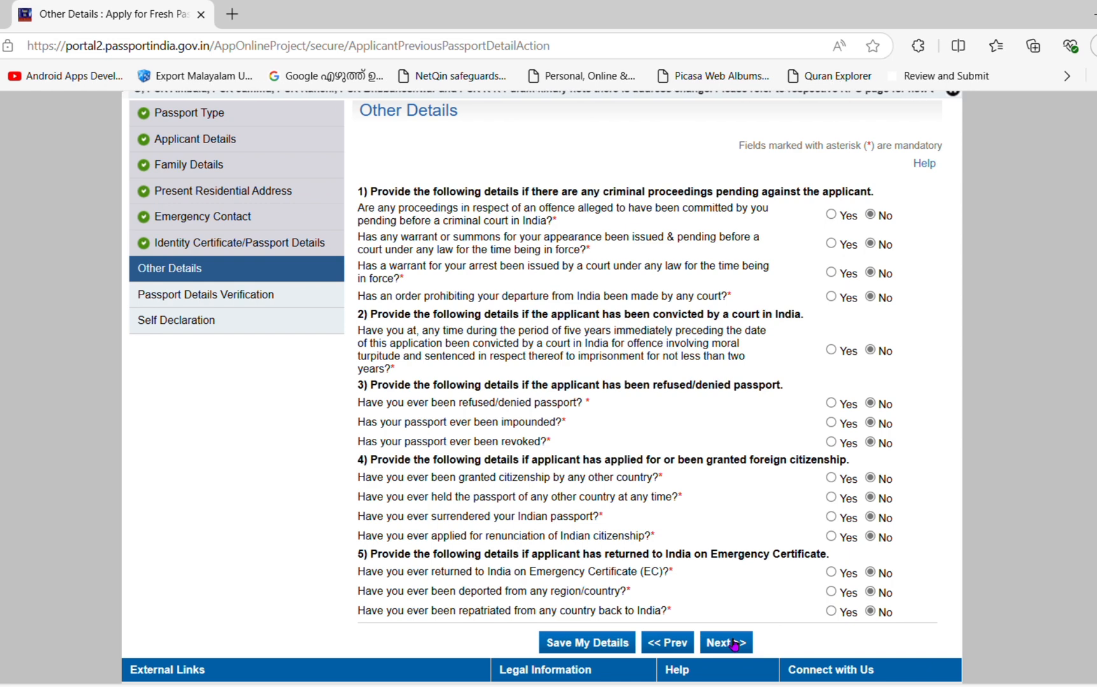
left_click(725, 642)
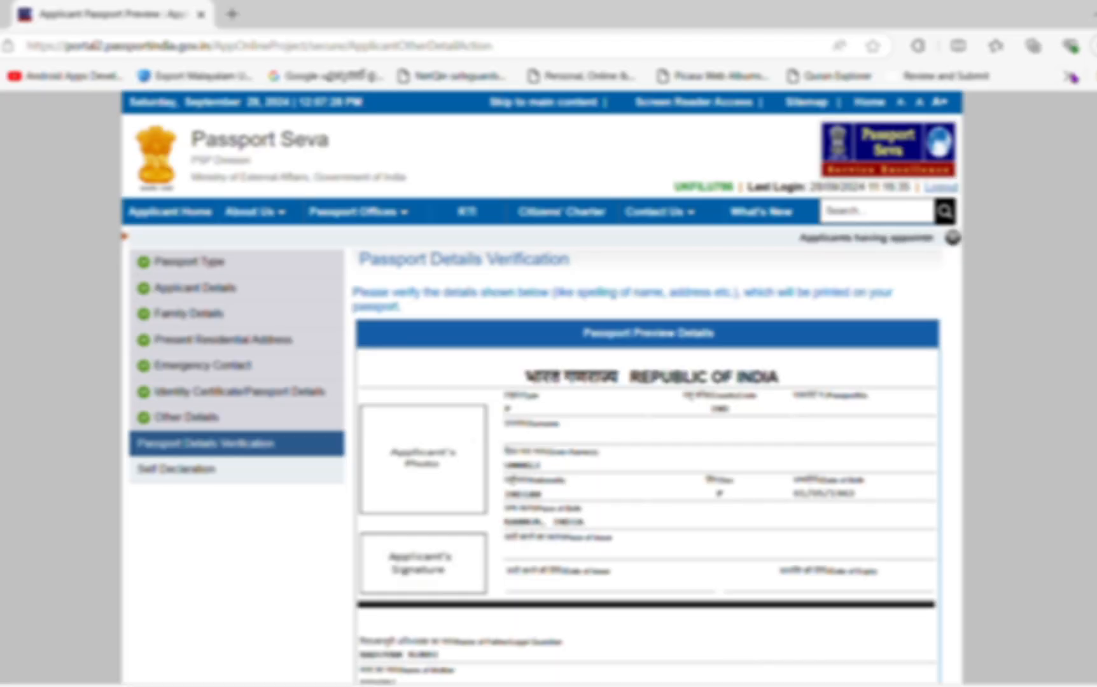
Check the applicant's name, birth, parent and address details in the passport preview and continue to the self declaration
scroll(541, 388, "down", 5)
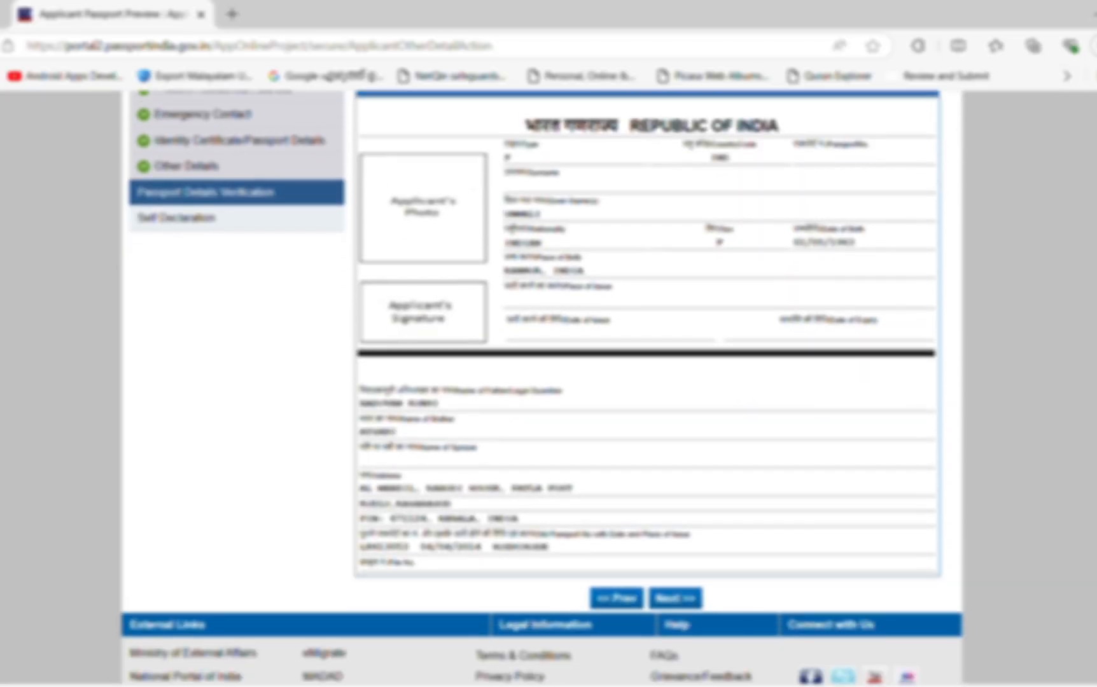
scroll(540, 388, "up", 1)
scroll(541, 388, "up", 4)
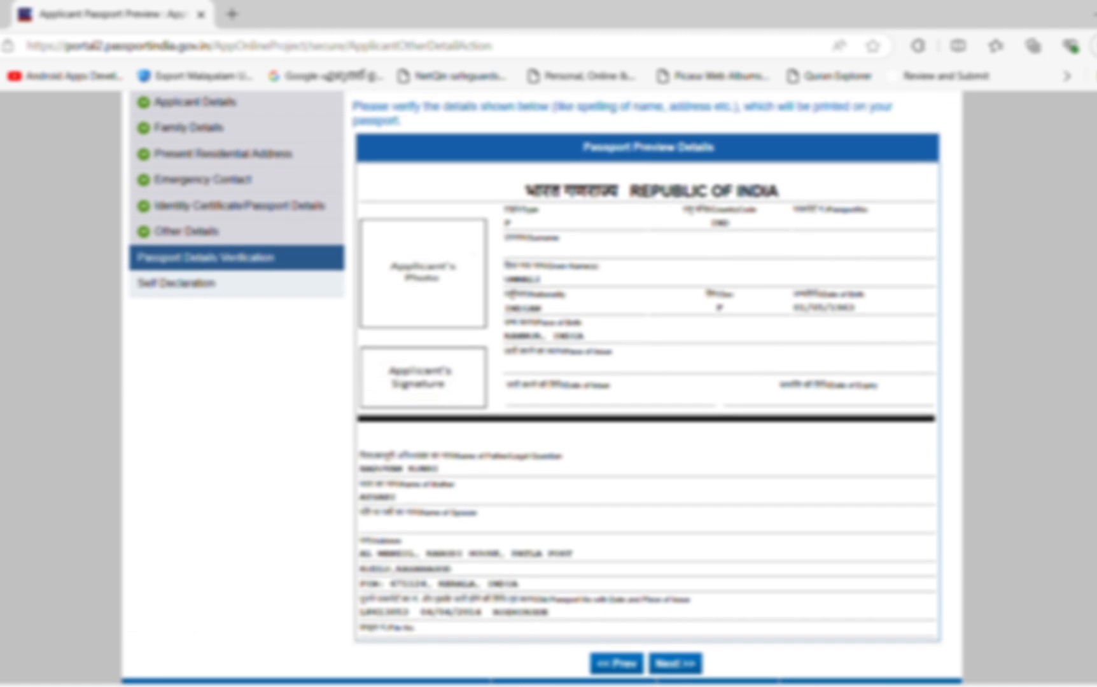
scroll(541, 388, "down", 3)
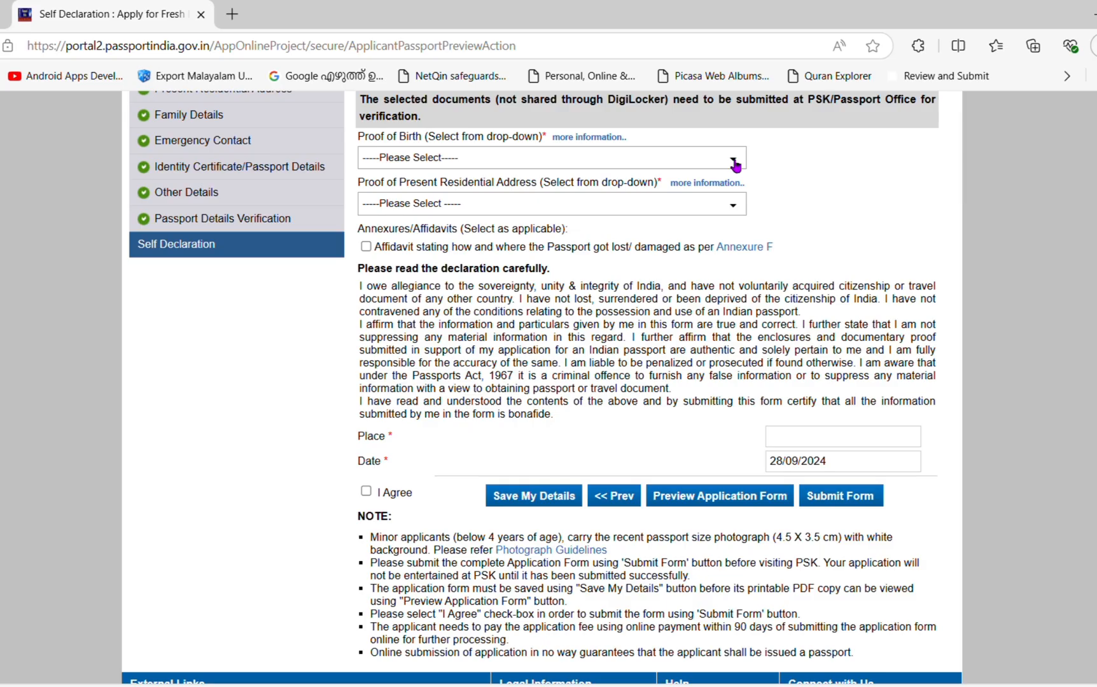
Look through the document options for proof of birth and proof of present residential address, and review the self declaration
left_click(734, 163)
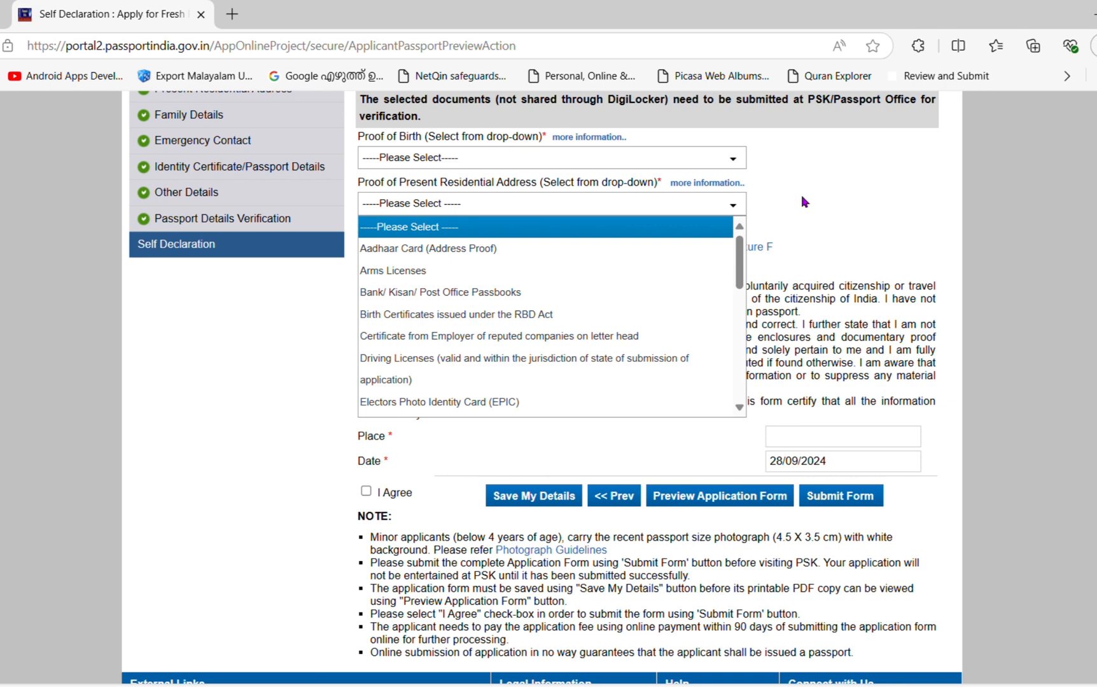
left_click(804, 201)
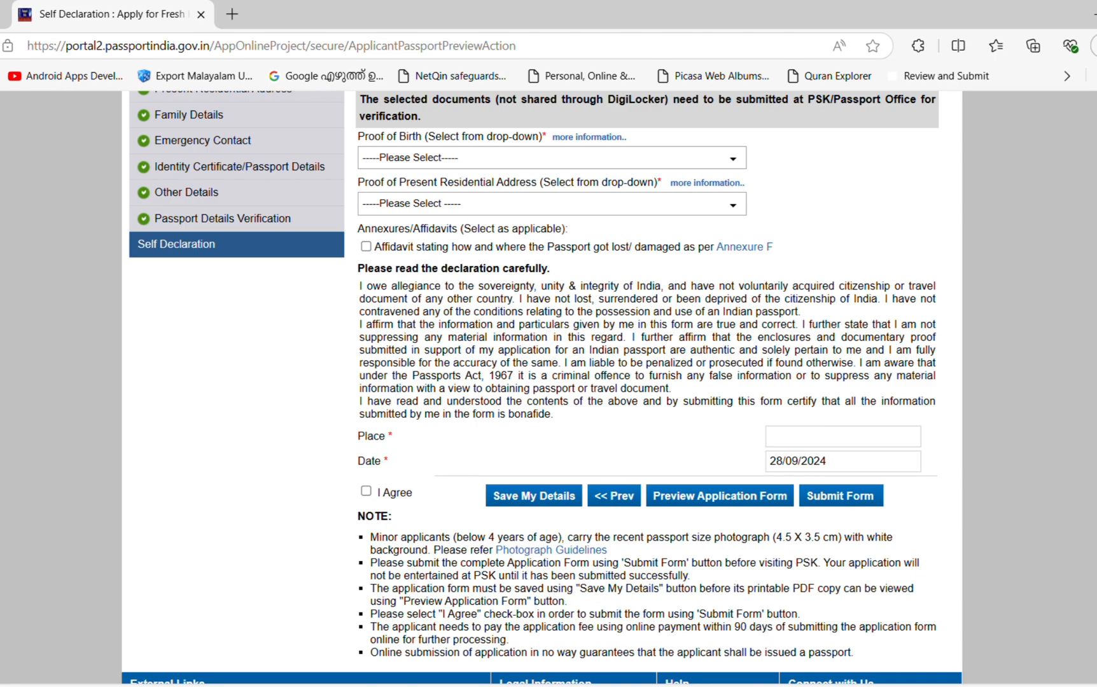
scroll(541, 381, "down", 3)
scroll(541, 382, "up", 5)
scroll(541, 382, "down", 1)
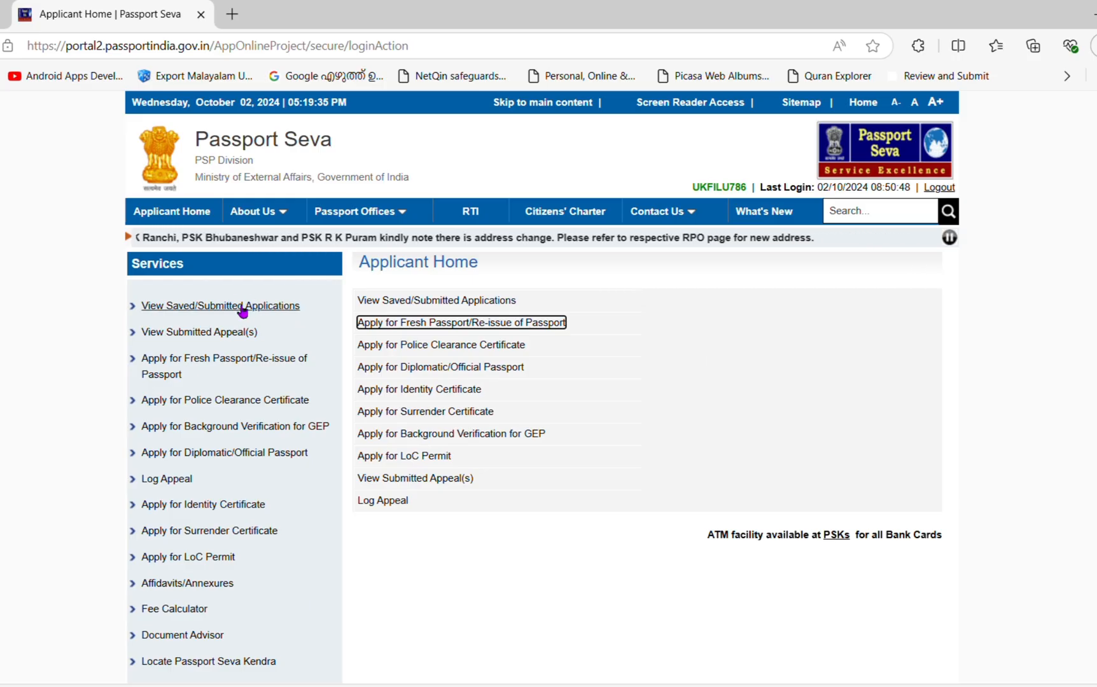
Open the saved and submitted applications and continue to appointment scheduling with State Bank MOPS online payment
left_click(245, 310)
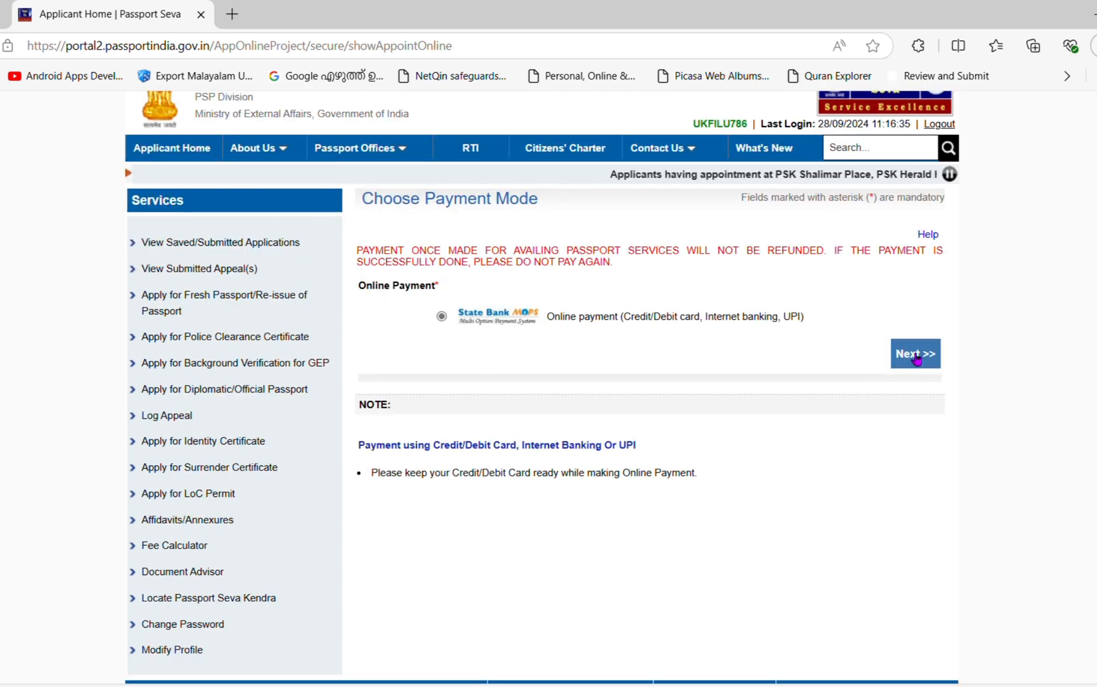
left_click(915, 354)
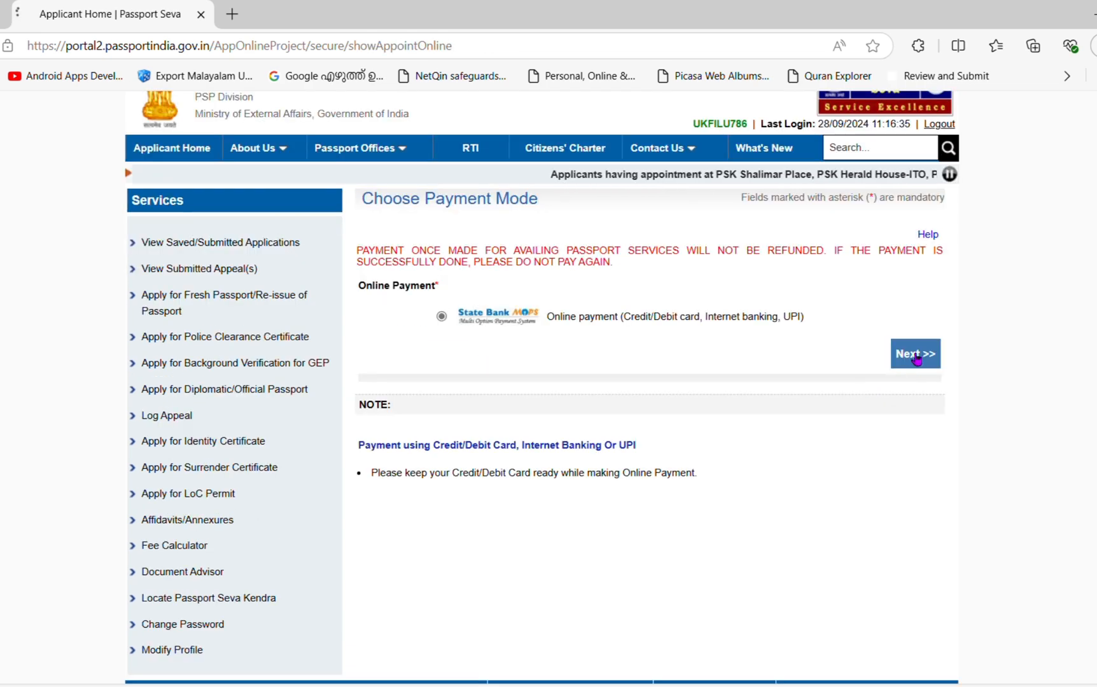
left_click(658, 417)
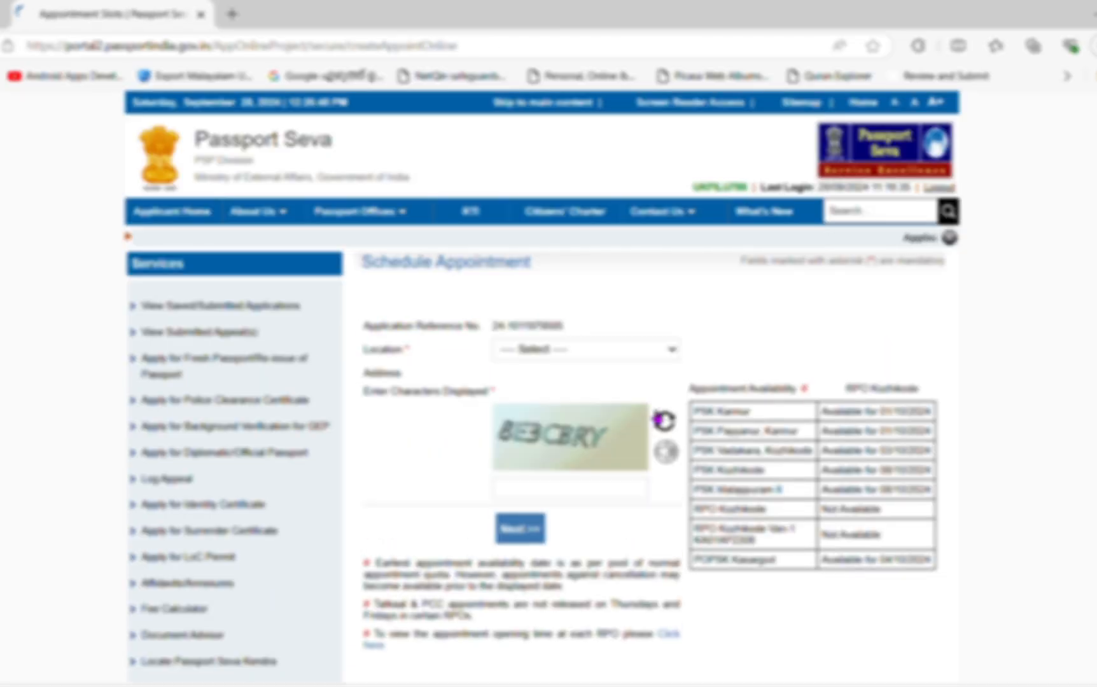
Schedule the appointment at the POPSK Kasargod location, enter the displayed captcha characters and continue
scroll(676, 267, "down", 1)
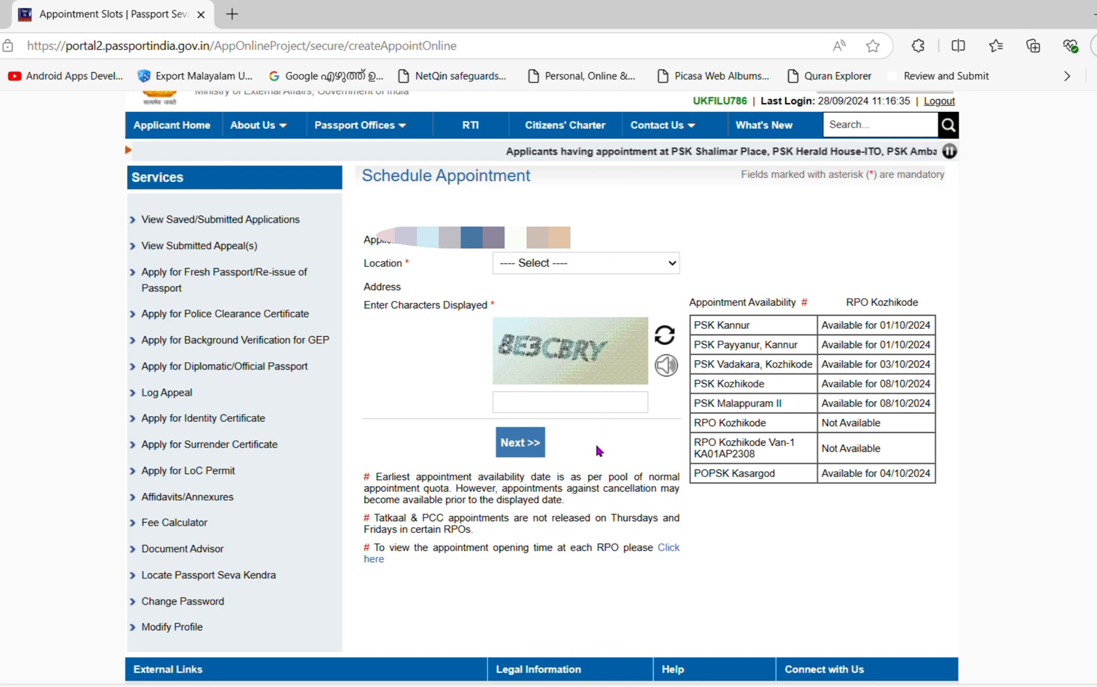
left_click(572, 415)
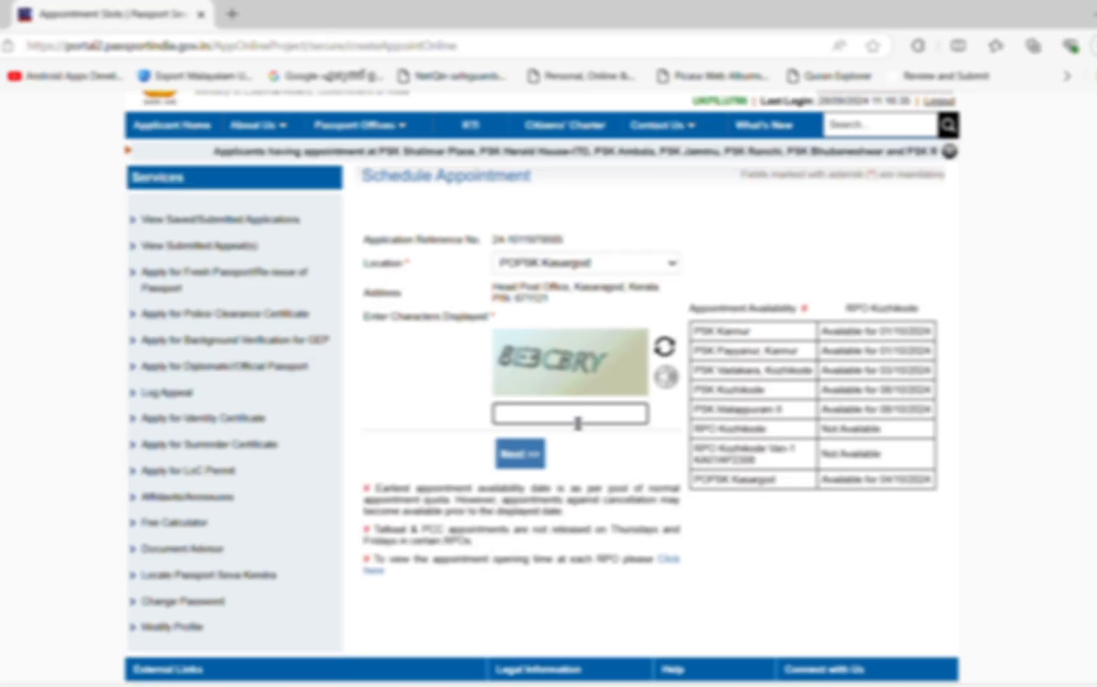
type("8E3CBRY")
left_click(527, 456)
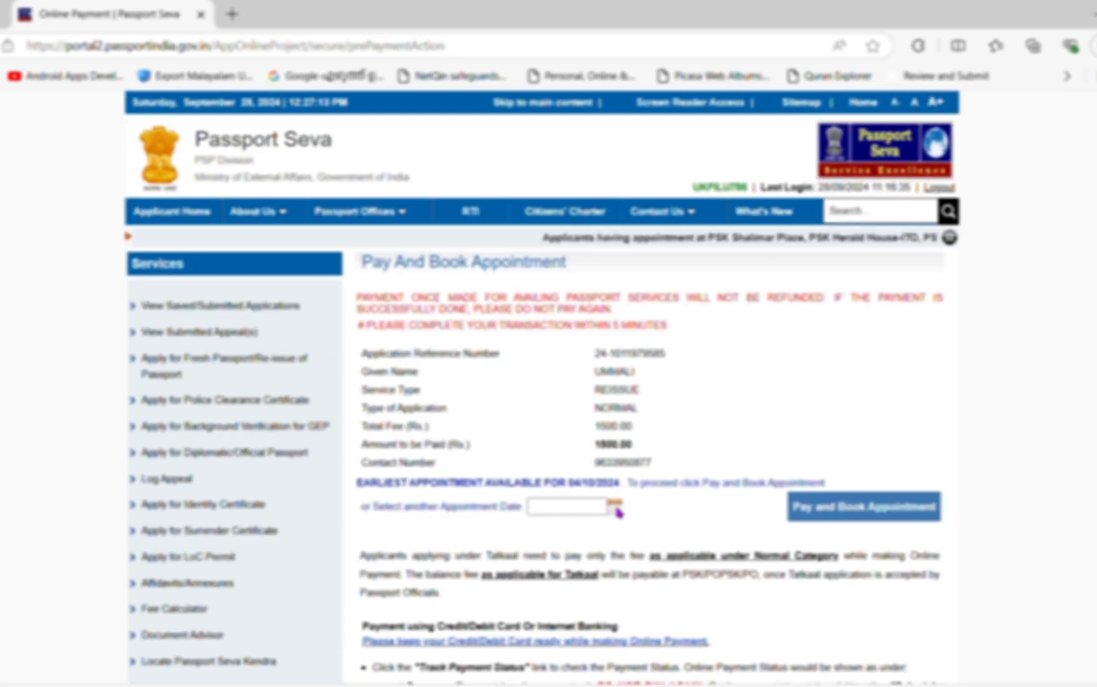
Select 07/10/2024 as the appointment date instead of the earliest available one
left_click(620, 509)
left_click(571, 574)
scroll(827, 445, "down", 1)
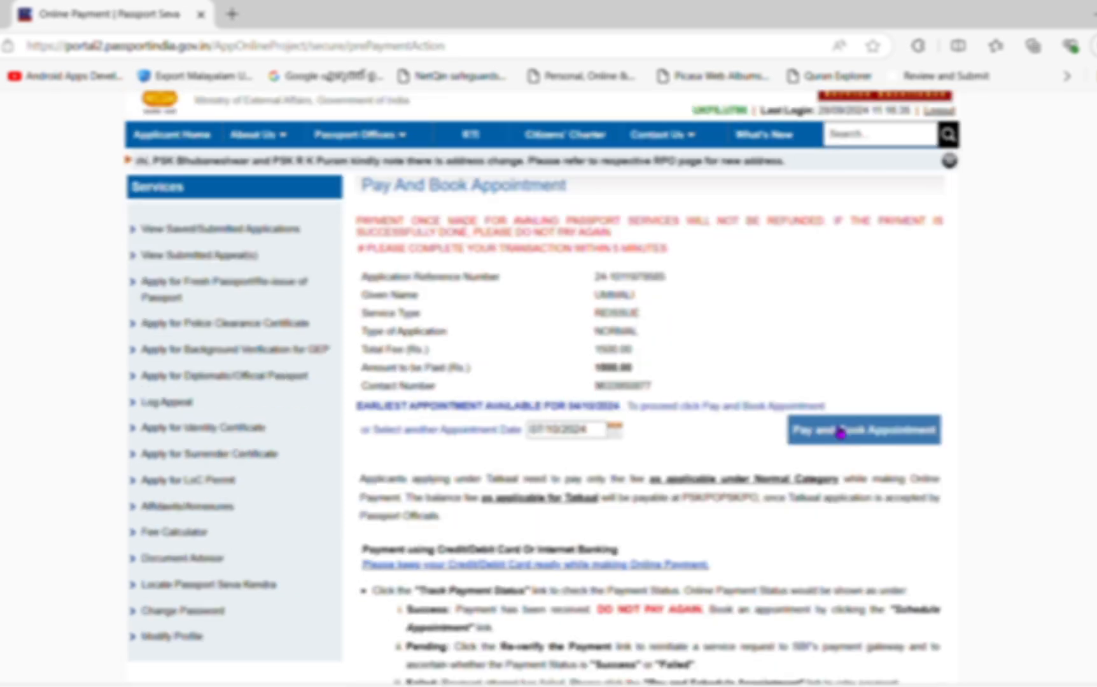
Proceed to pay and book the appointment, choose a card payment on the SBI payment page and confirm the payment details
left_click(835, 432)
left_click(590, 373)
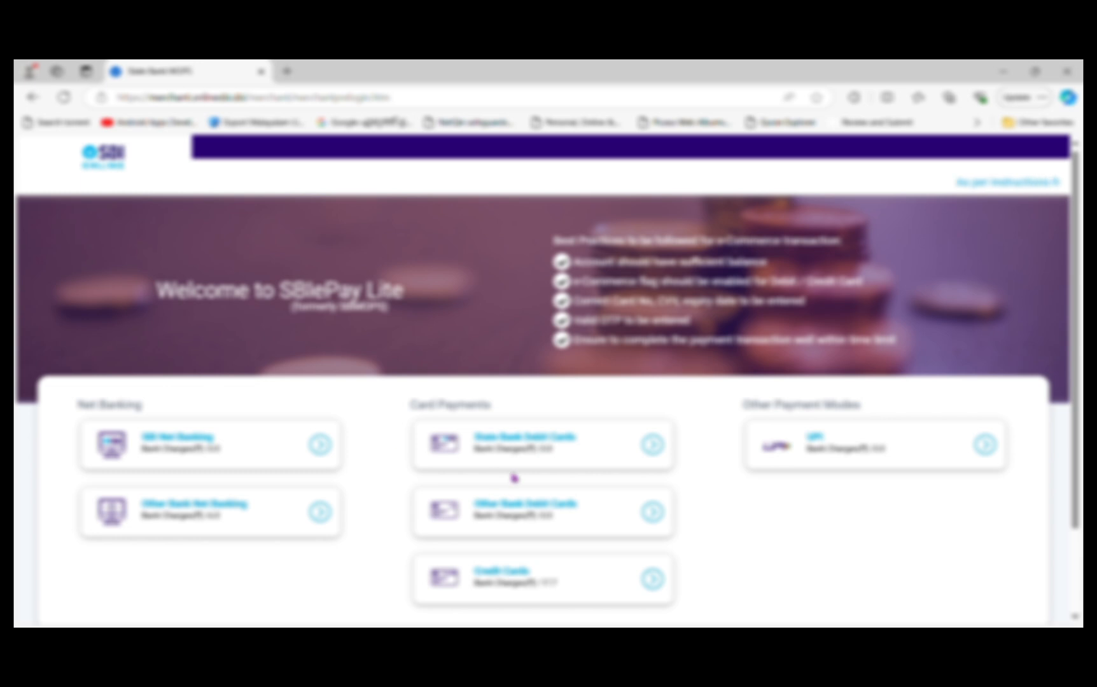
left_click(600, 460)
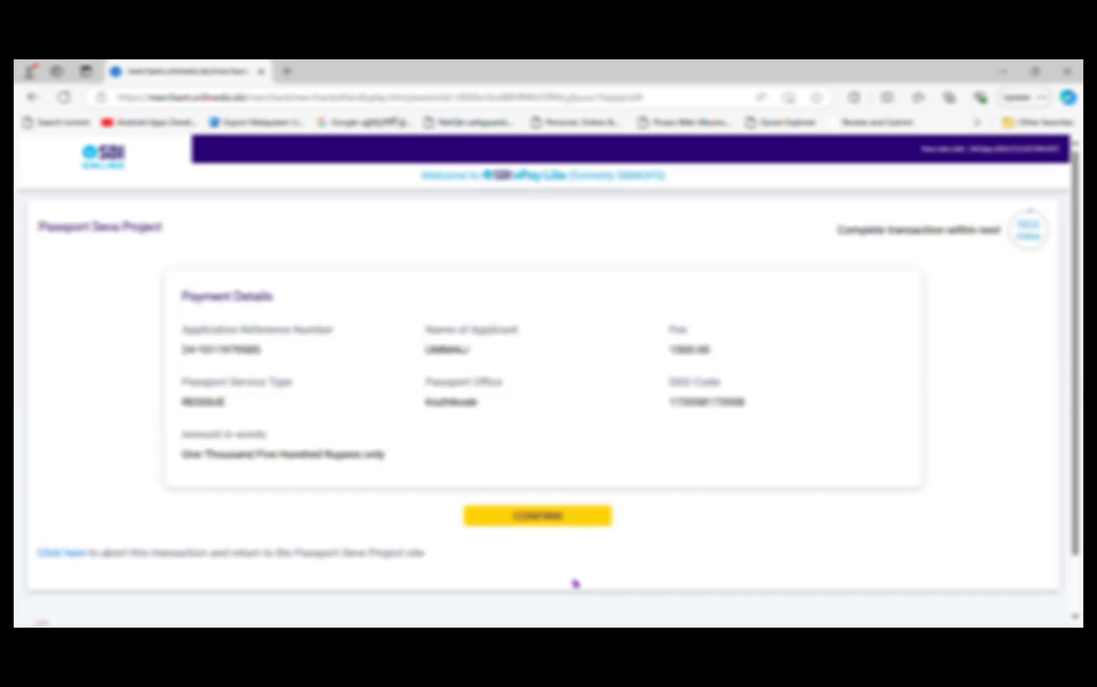
left_click(551, 517)
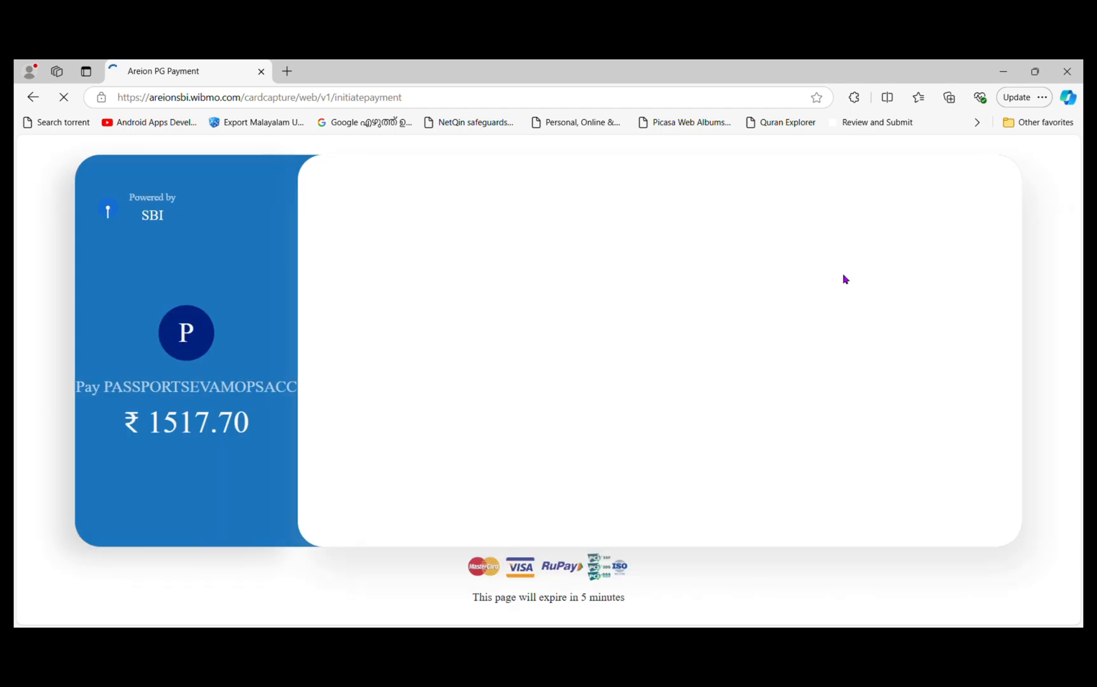